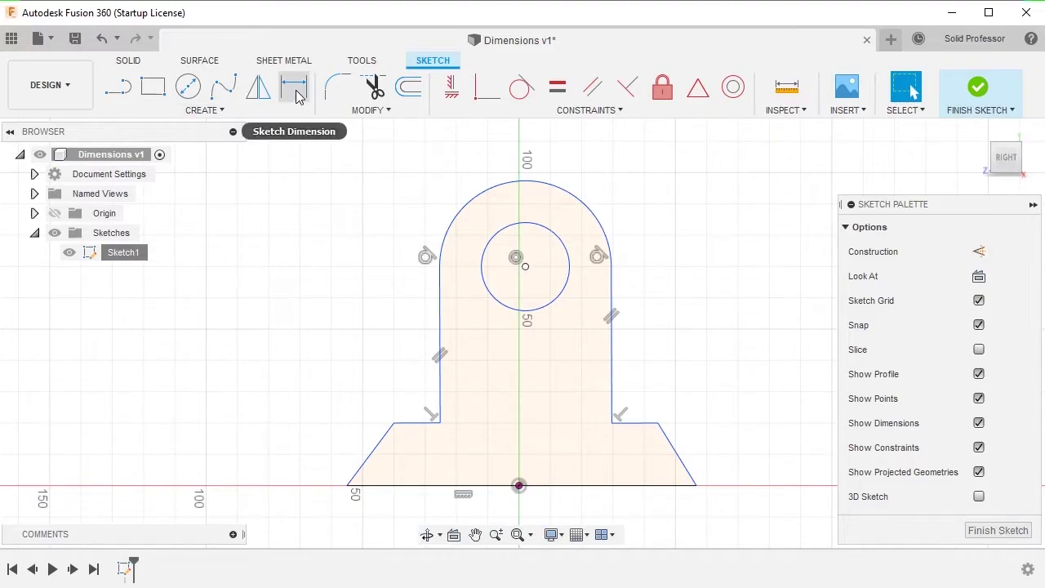
Step: Start the Sketch Dimension tool from the canvas right-click marking menu
click(225, 107)
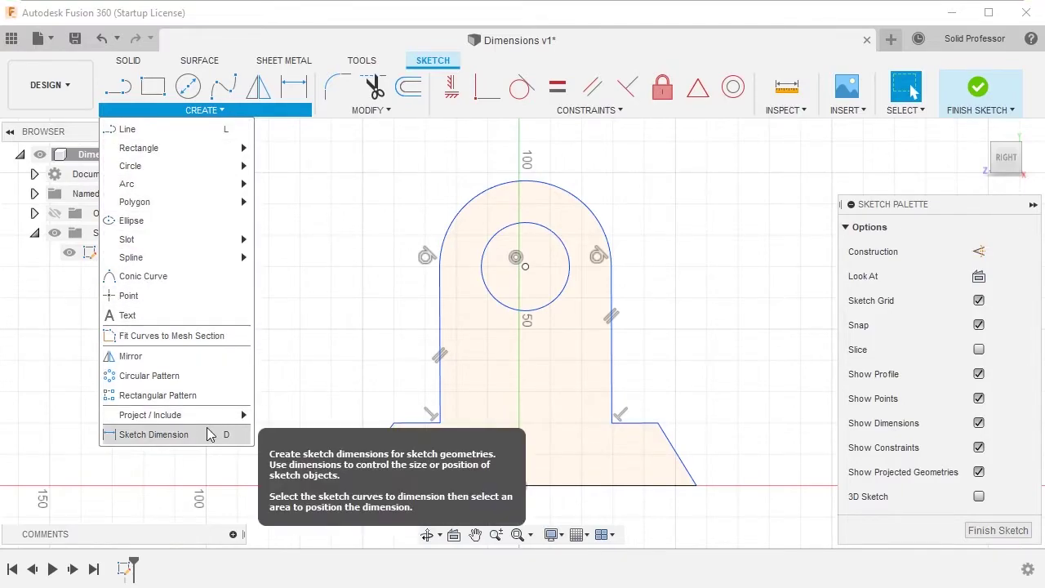
right_click(299, 253)
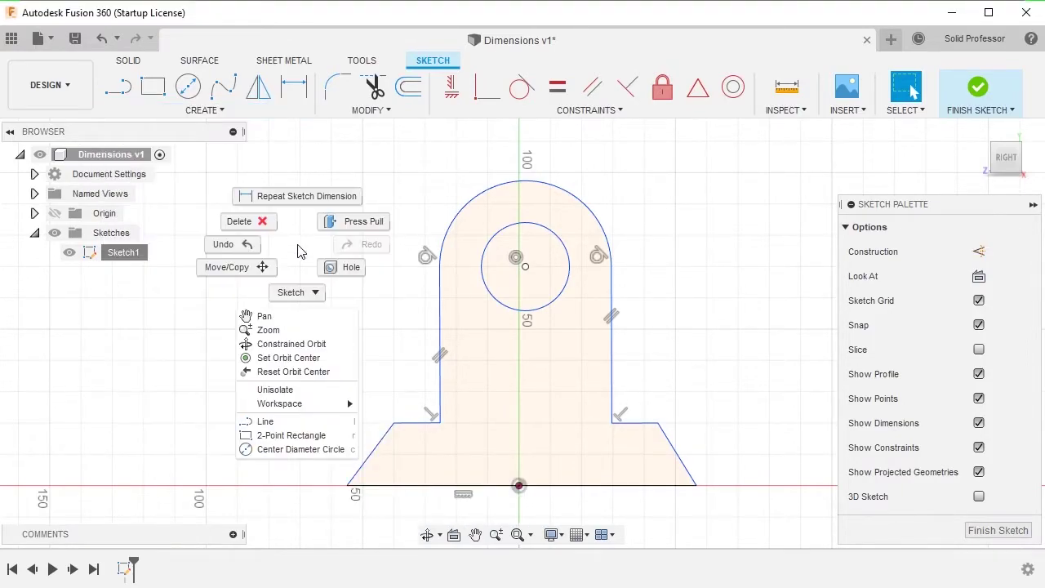
click(297, 292)
click(205, 285)
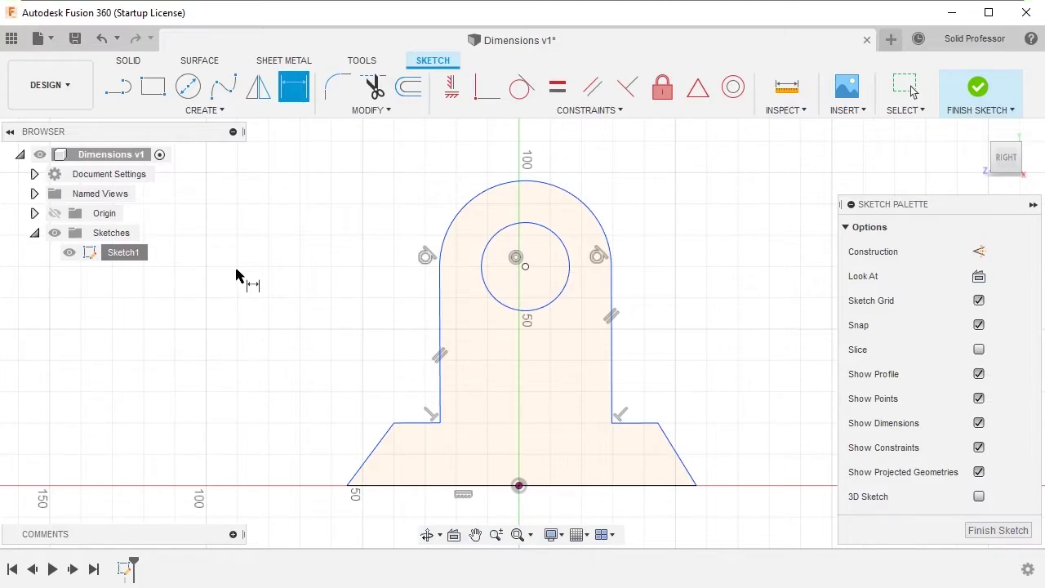
Step: Dimension the bottom base line at 115 mm, placing the dimension below the part
click(411, 487)
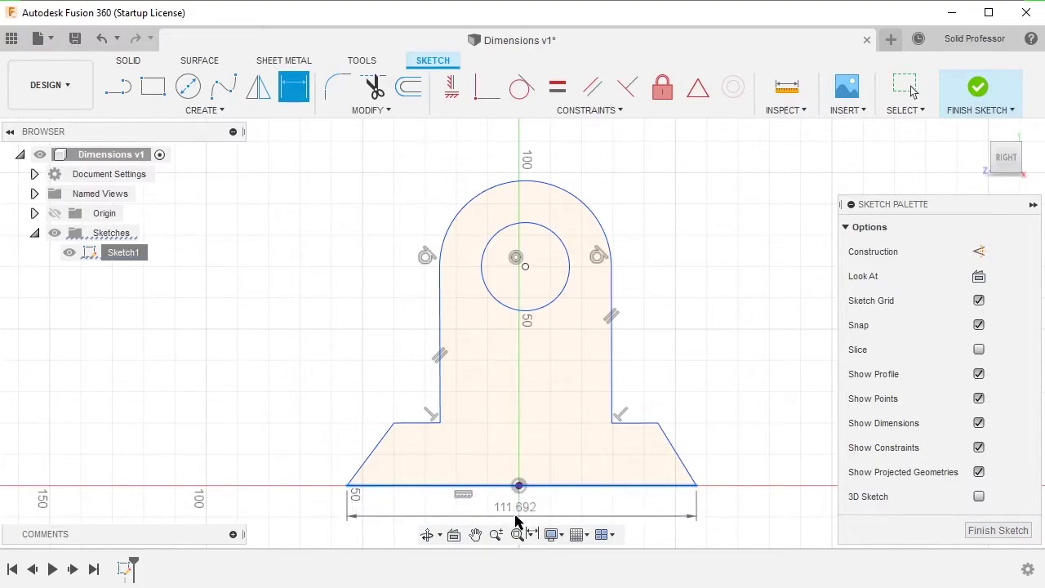
click(517, 515)
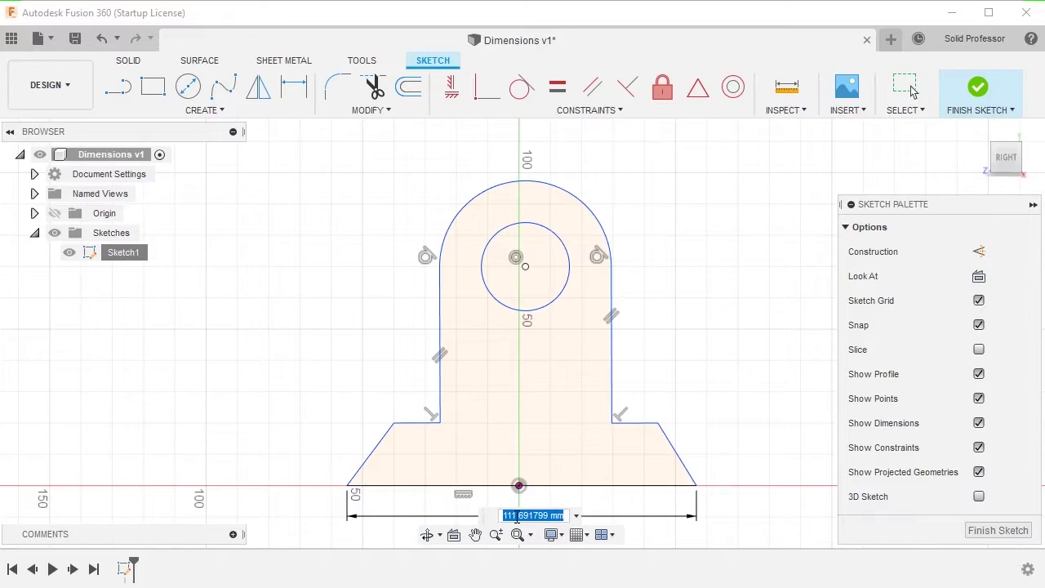
text(115)
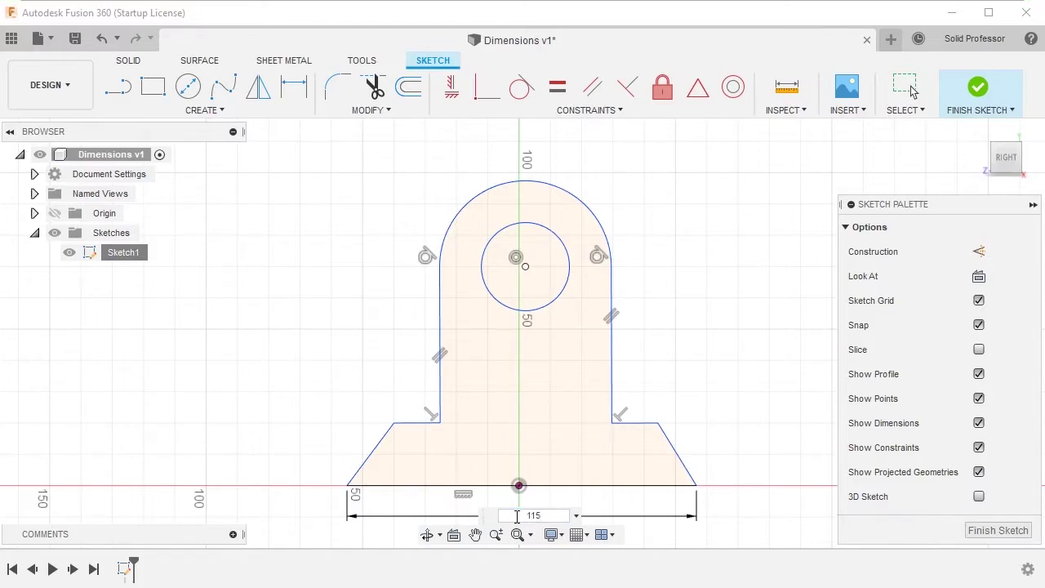
key(Return)
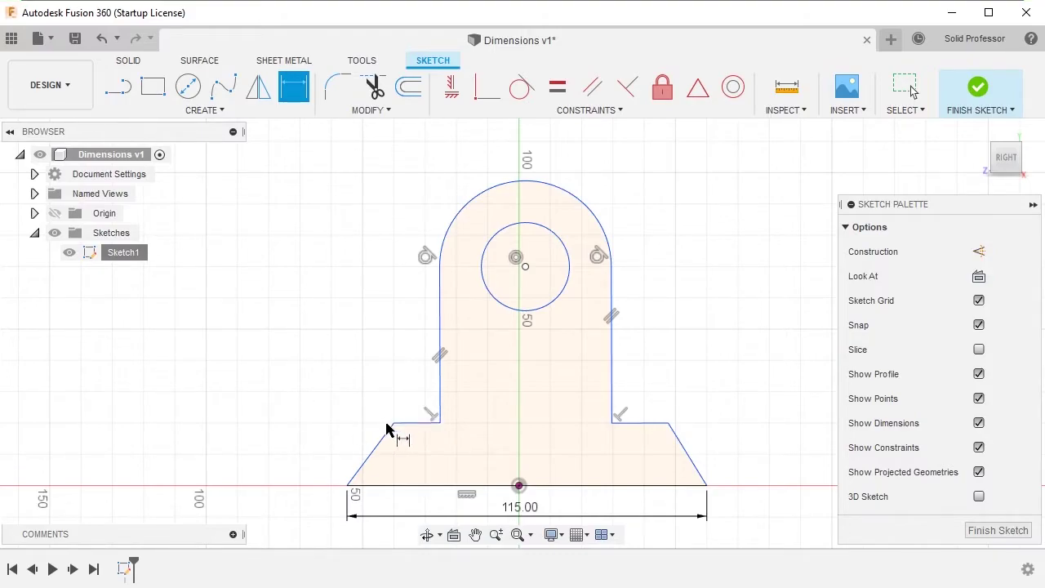
Step: Dimension the distance between the two upper shoulder corner points at 85 mm
click(394, 422)
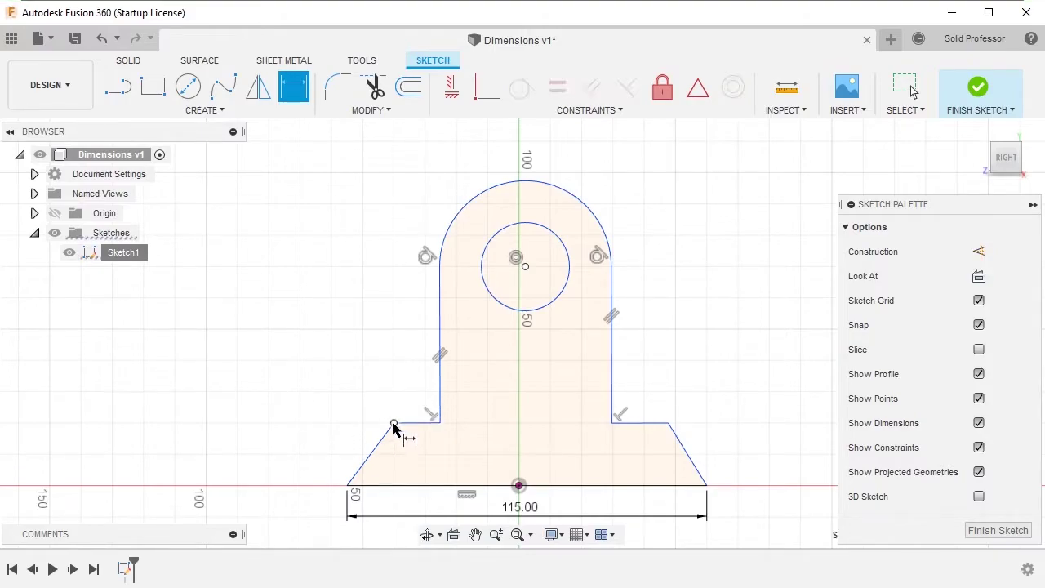
click(667, 422)
click(519, 459)
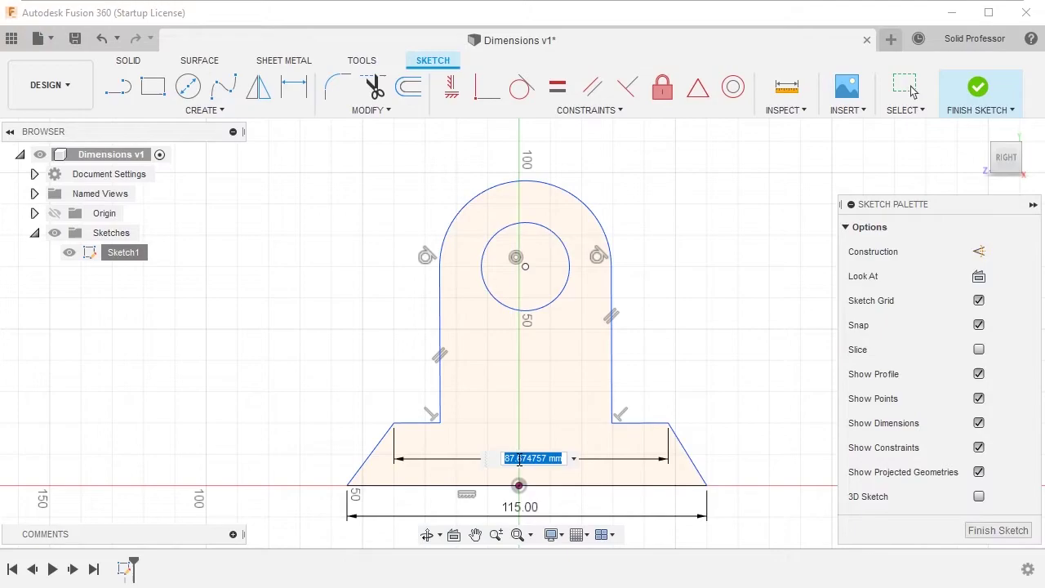
text(85)
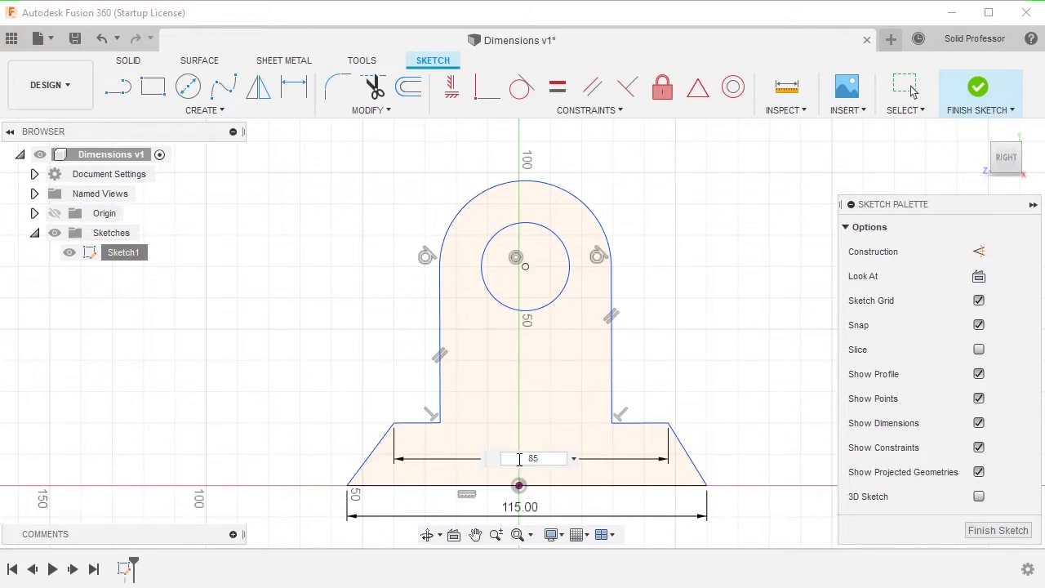
key(Return)
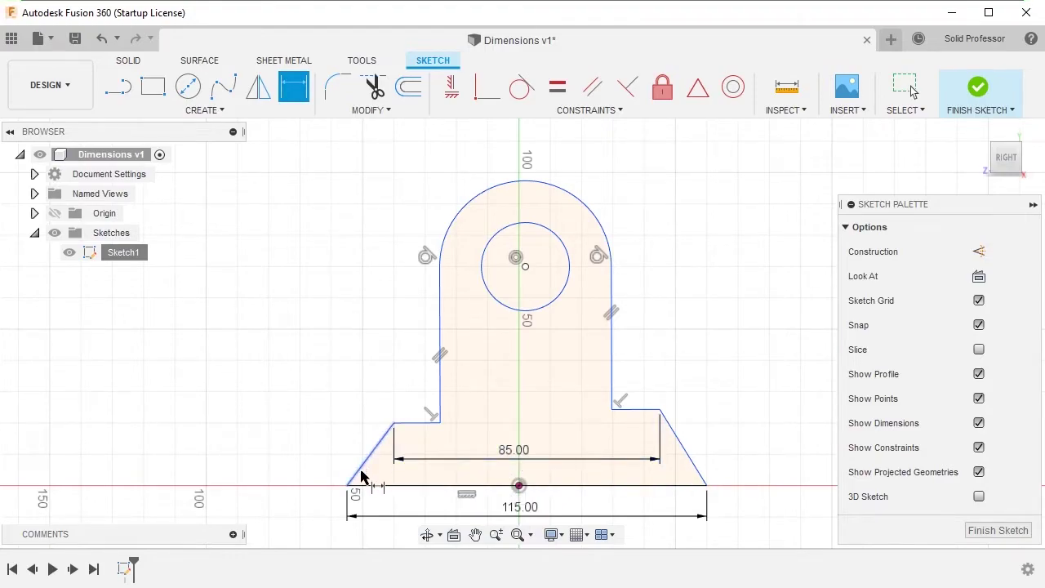
Step: Dimension the angle between the left slanted edge and the base line as 60°
scroll(362, 479, up, 3)
key(Escape)
middle_drag(362, 479, 405, 366)
key(d)
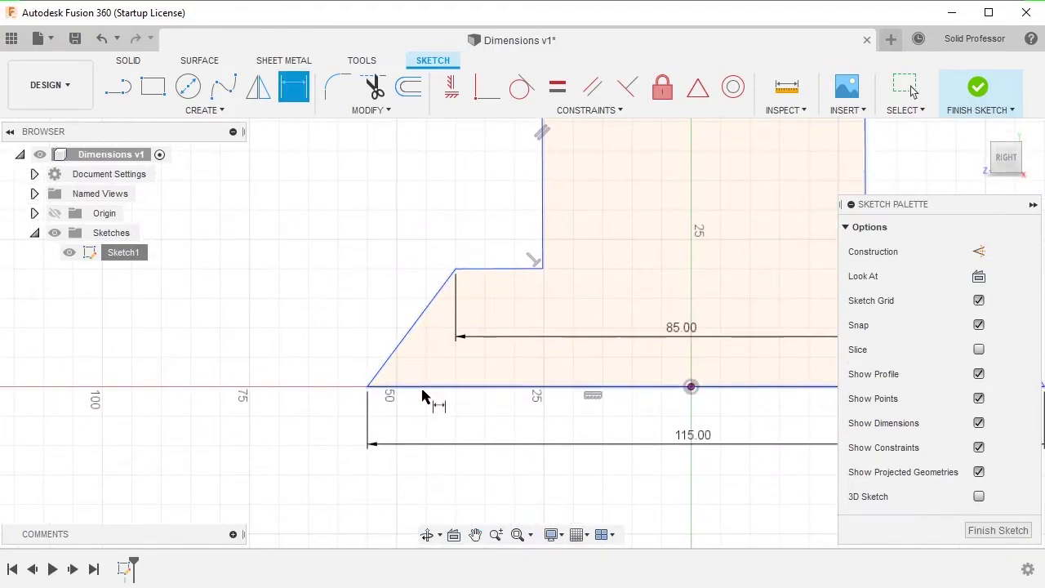
click(395, 363)
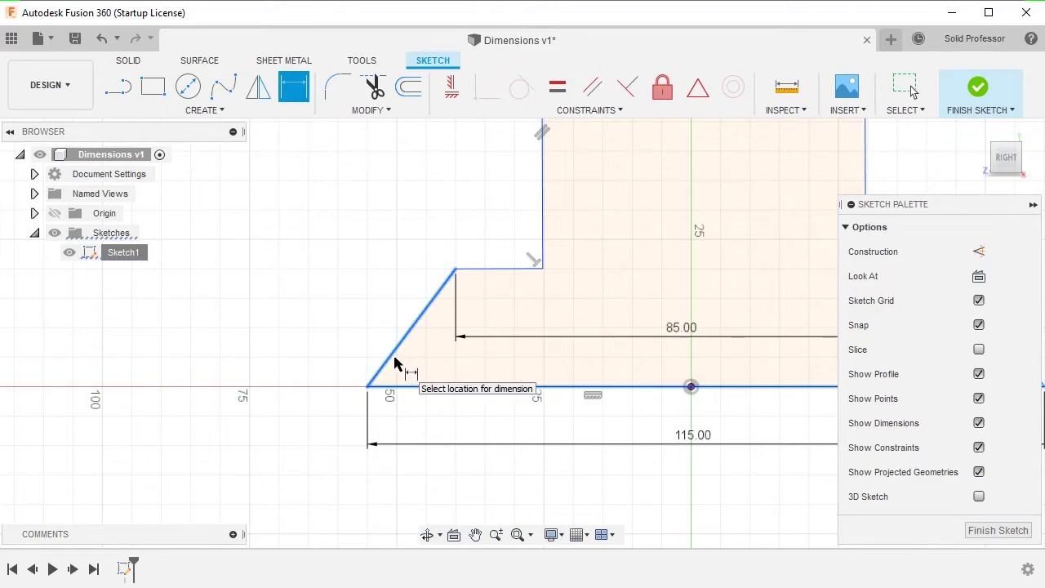
click(402, 384)
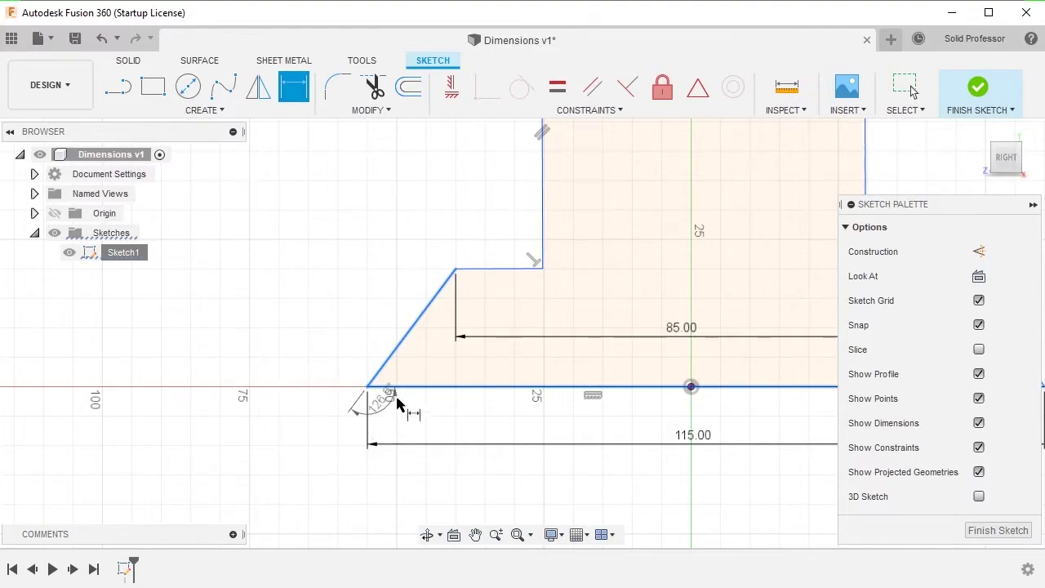
click(445, 350)
text(60)
key(Return)
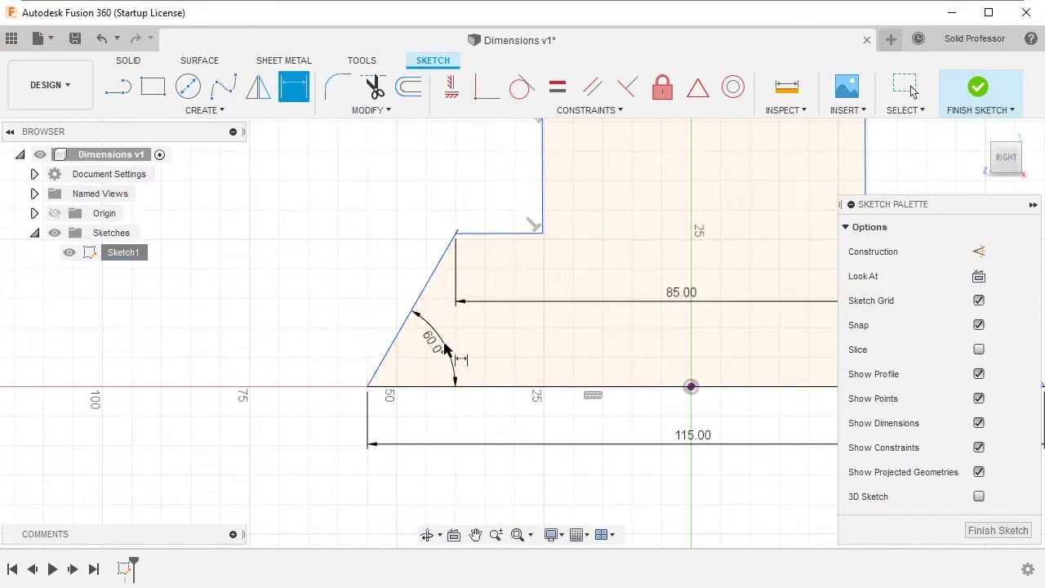
Step: Give the rounded top arc a 30 mm radius dimension placed up-left of the arc
scroll(616, 284, down, 2)
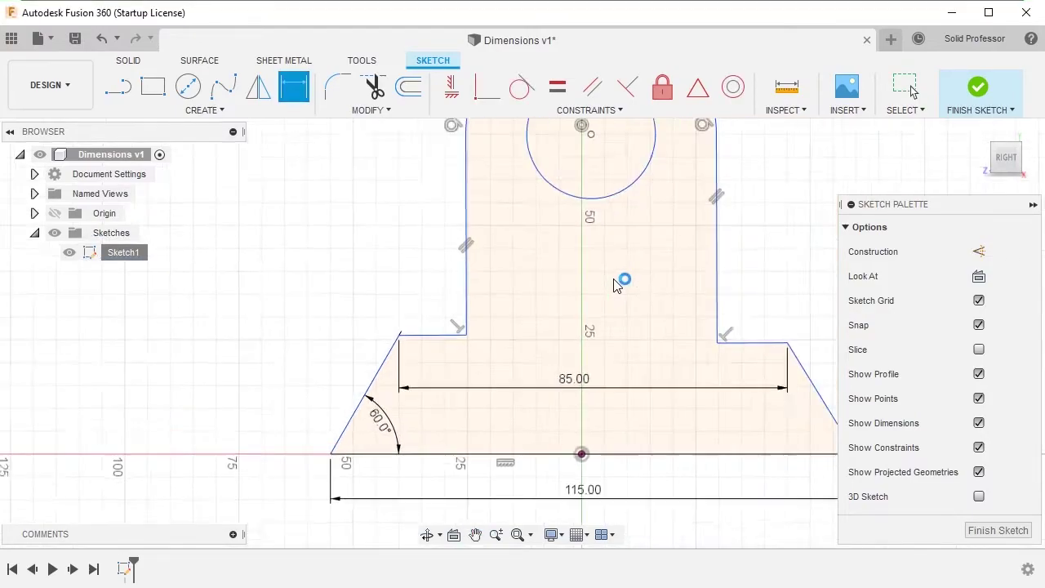
scroll(617, 284, down, 1)
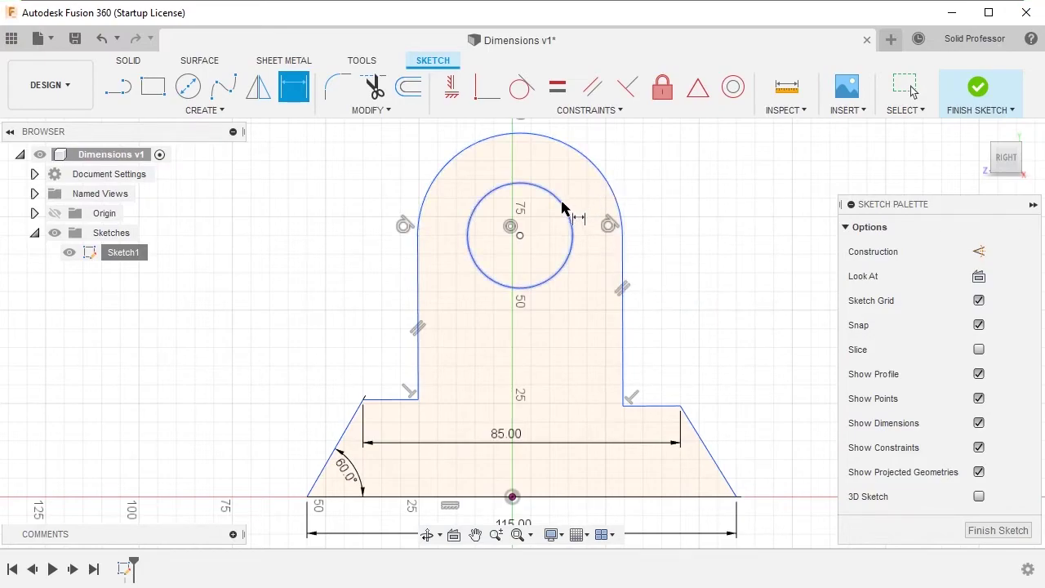
click(594, 169)
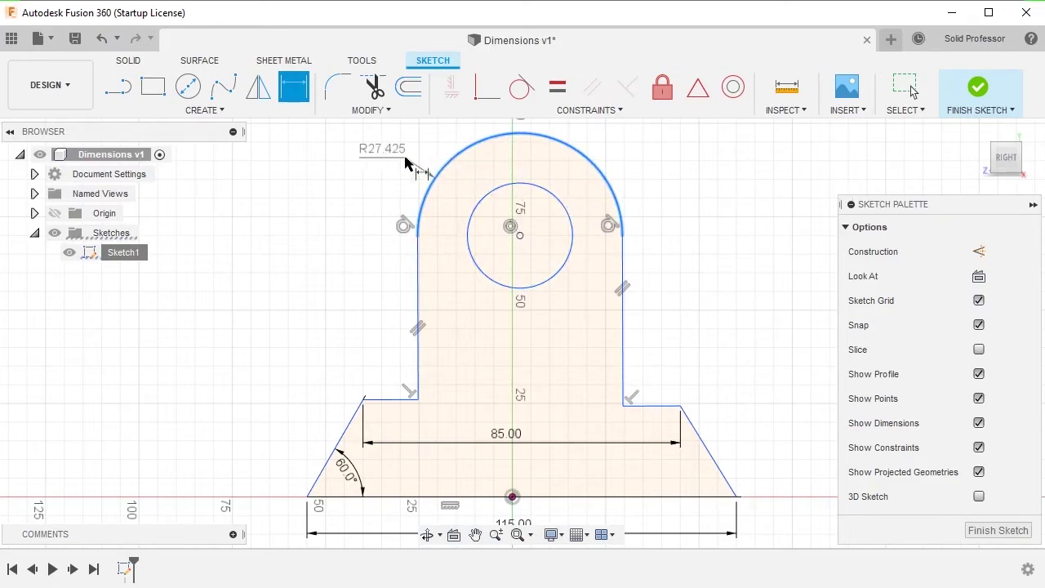
click(390, 164)
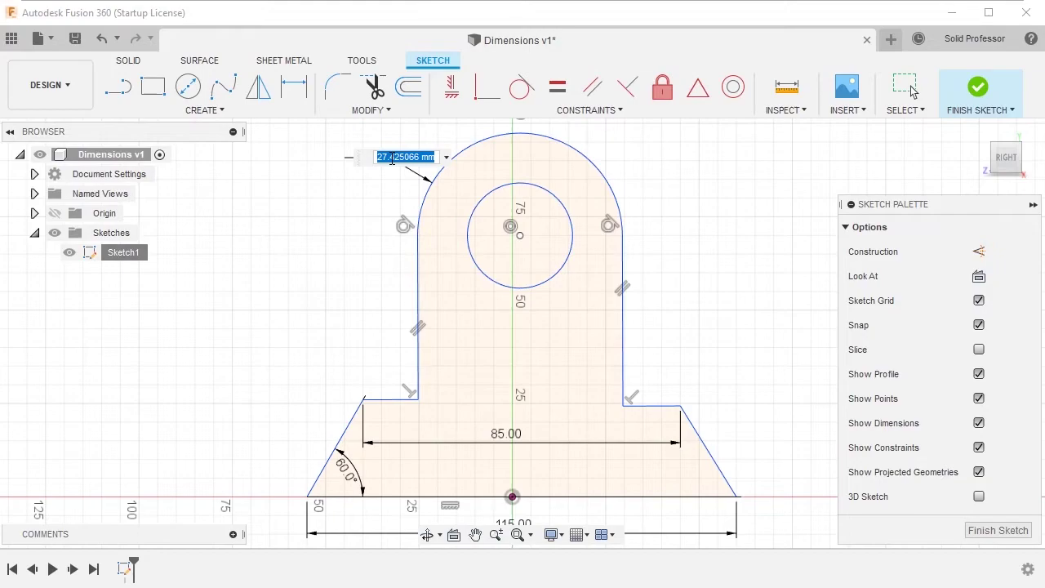
text(30)
key(Return)
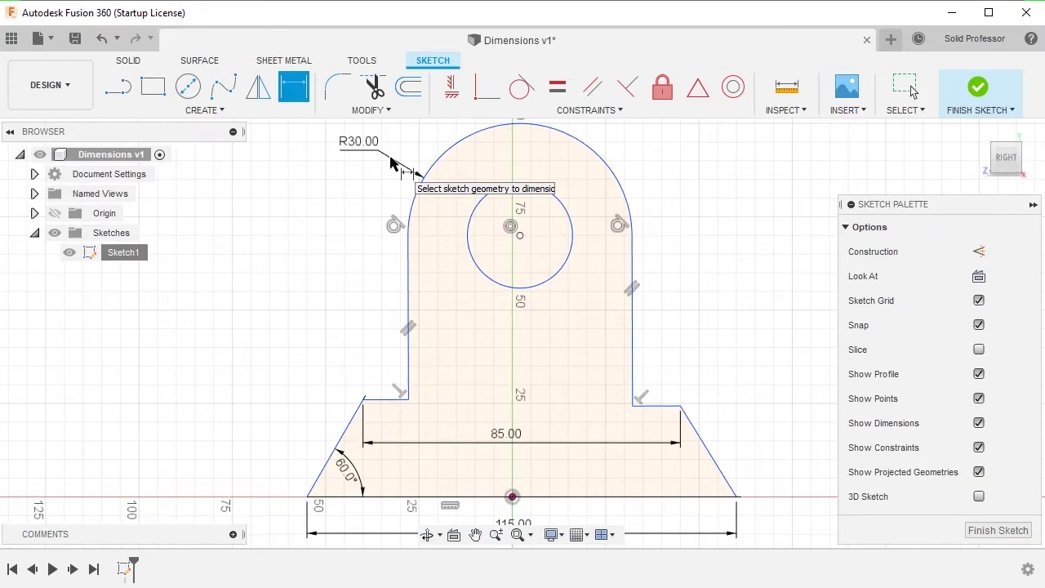
mouse_move(344, 154)
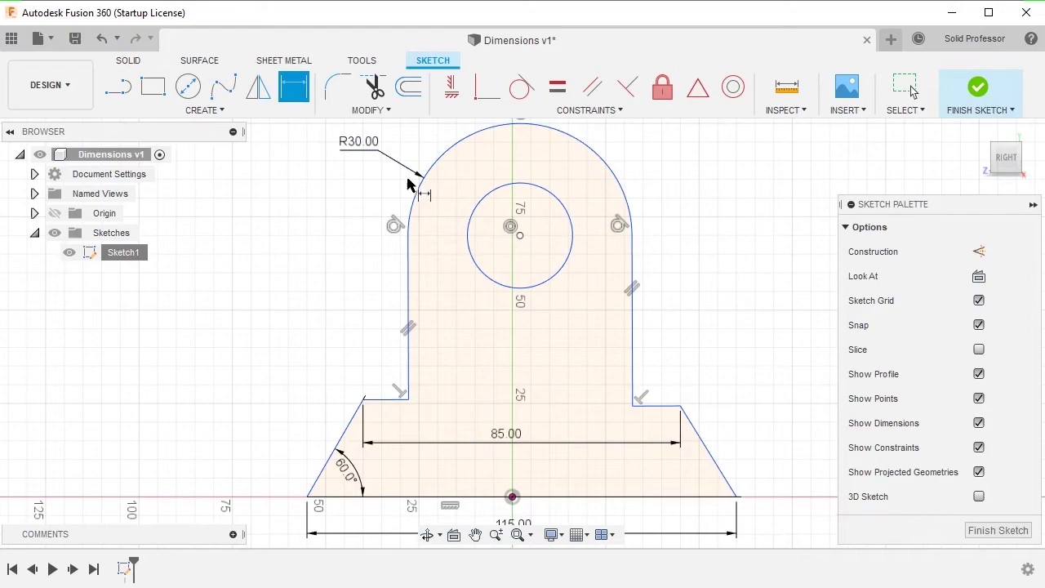
Step: Dimension the inner circle at 25 mm diameter below it, then exit dimensioning
click(465, 240)
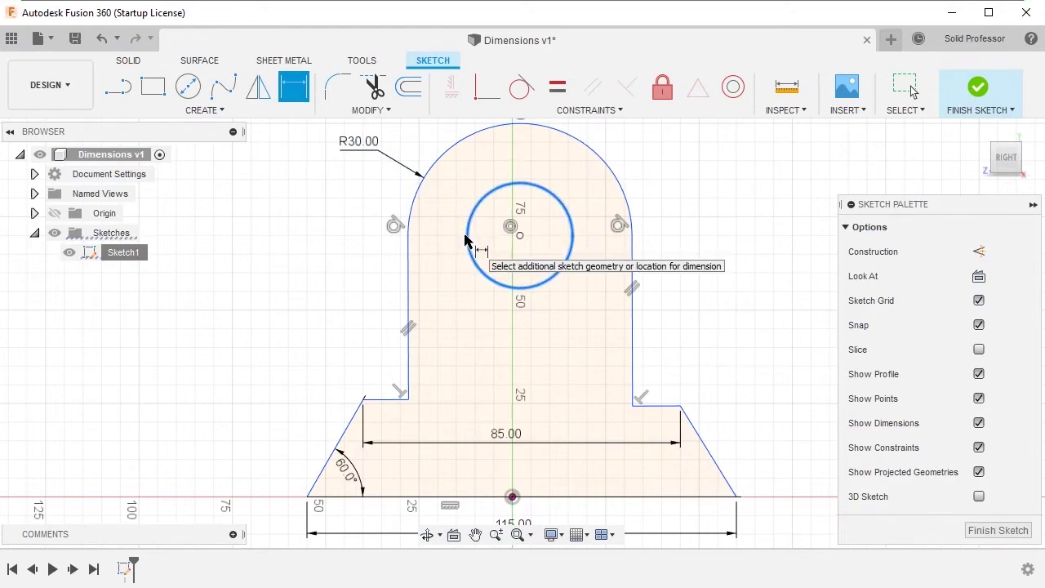
click(473, 319)
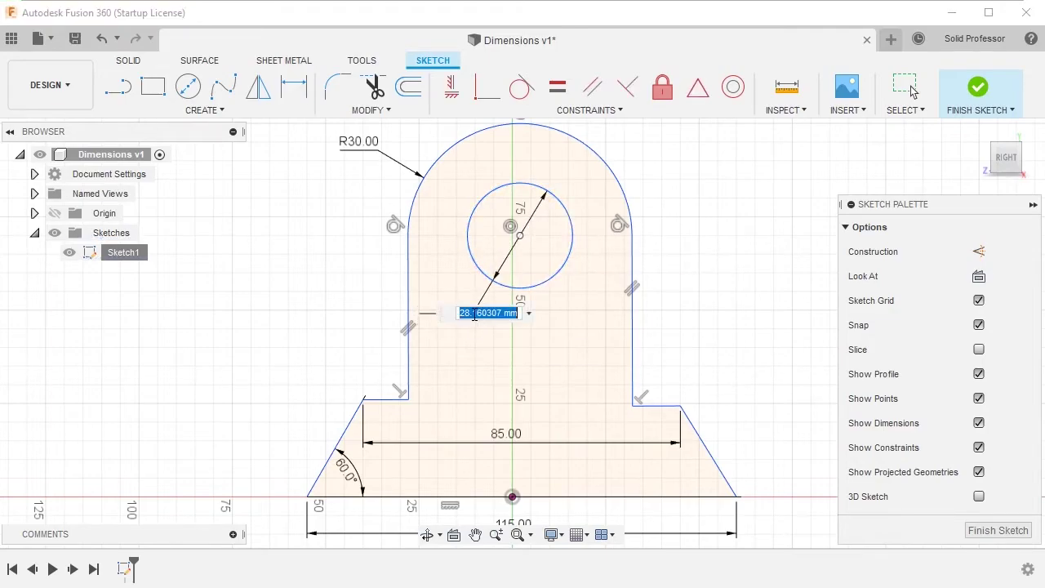
text(25)
key(Return)
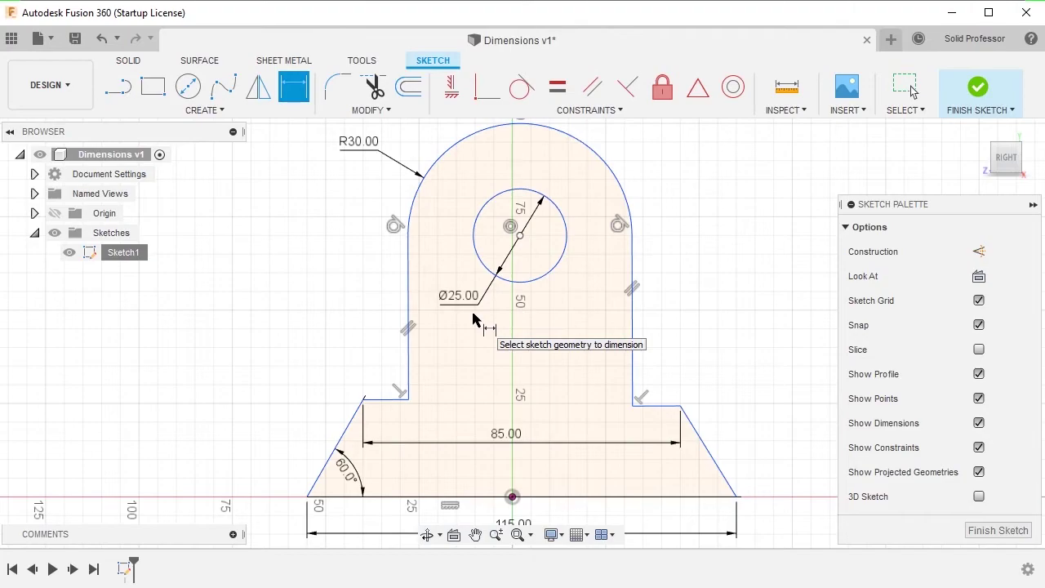
key(Escape)
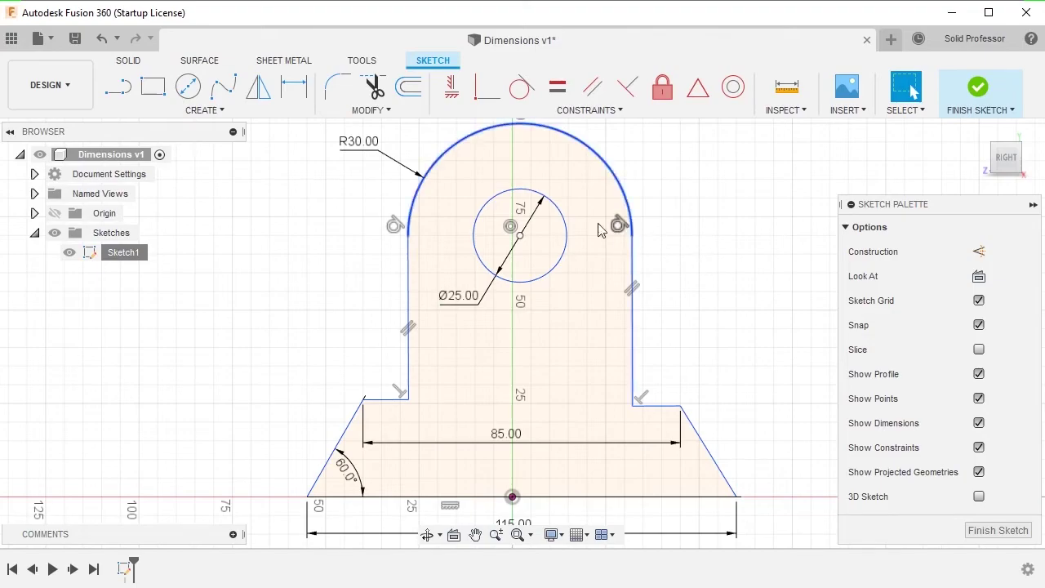
Step: Edit the top arc's radius dimension from R30.00 to R25.00
double_click(370, 143)
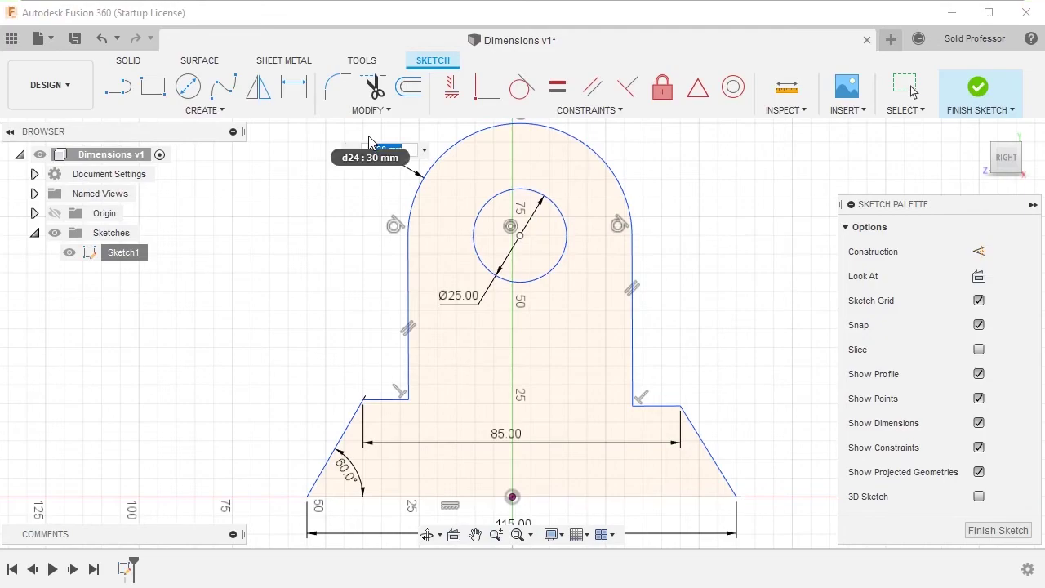
text(35)
key(Return)
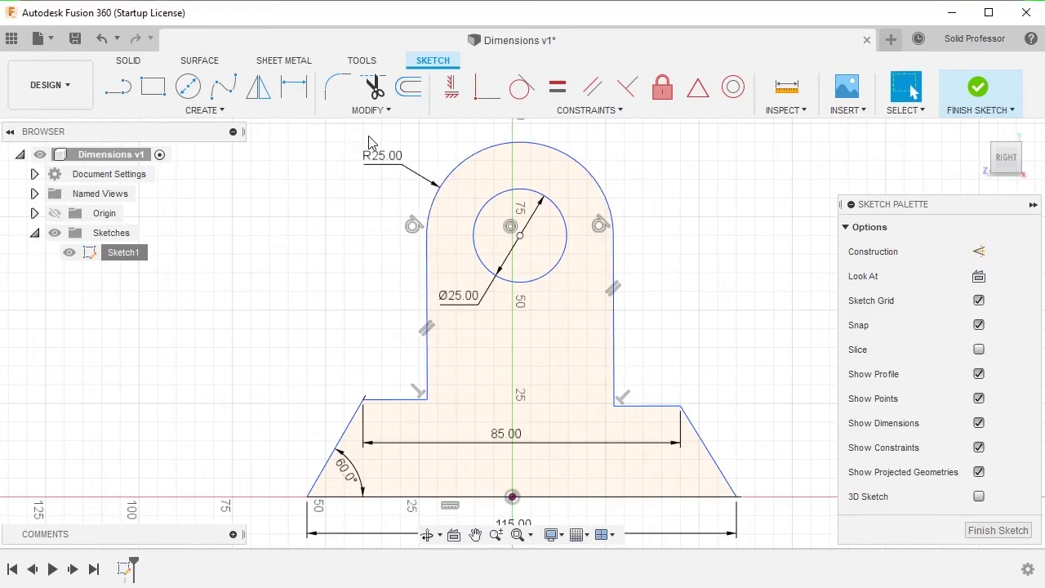
Step: Change the slanted edge angle dimension from 60° to 45°
double_click(346, 485)
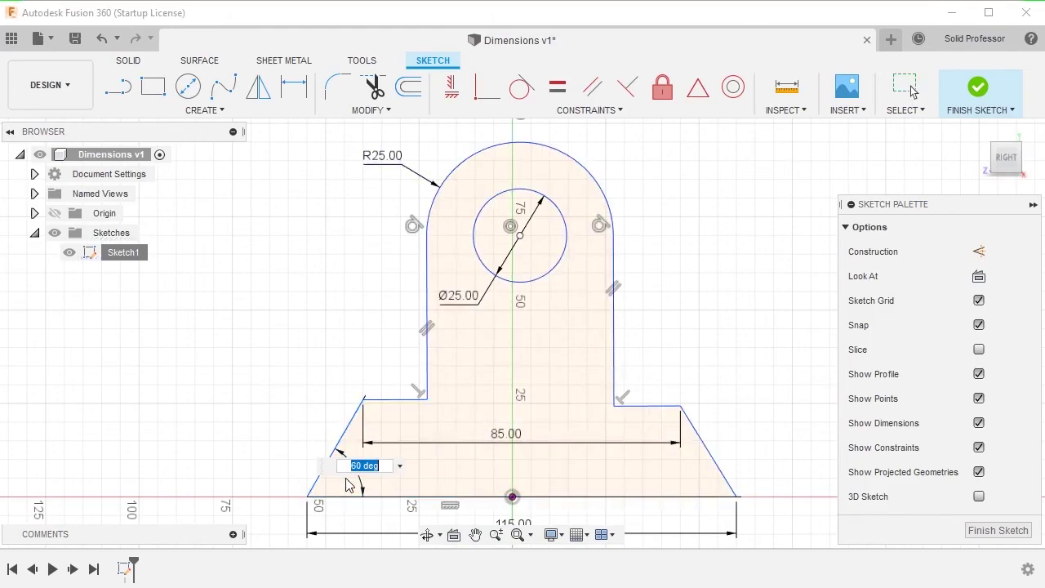
text(45)
key(Return)
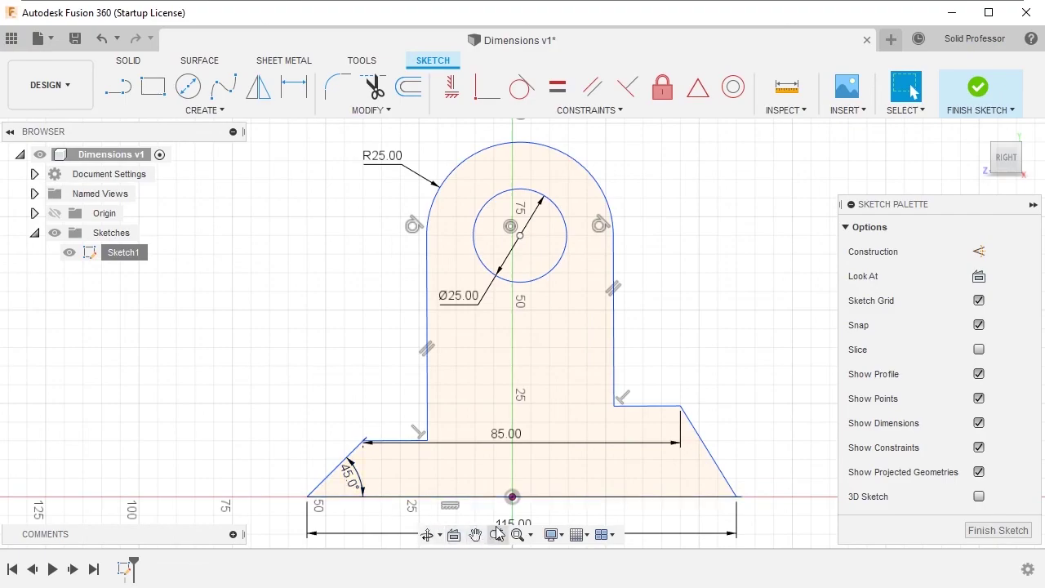
Step: Change the base length dimension from 115.00 to 125 mm
click(474, 535)
drag(520, 519, 510, 480)
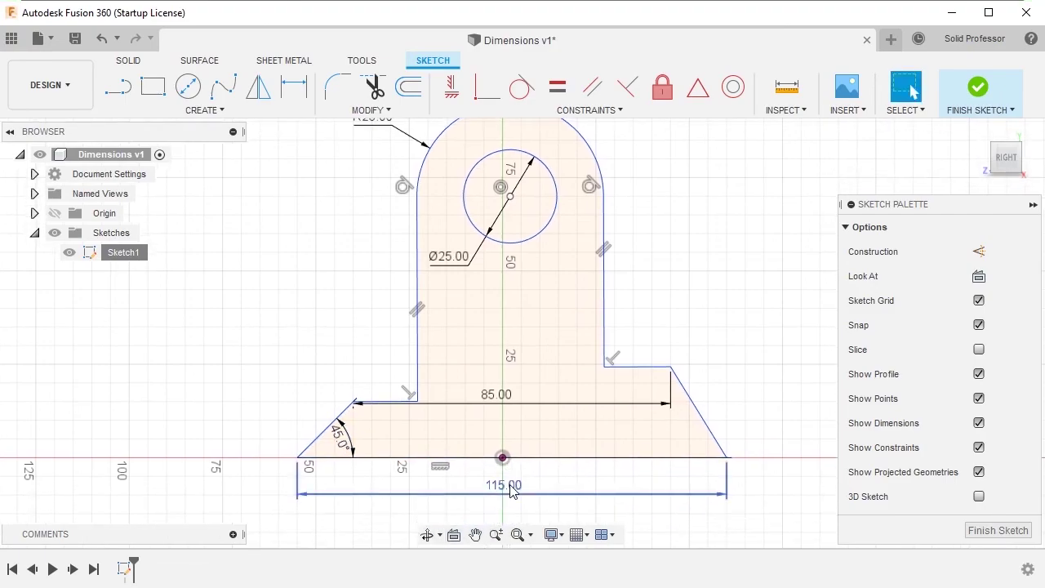
double_click(510, 488)
text(125)
key(Return)
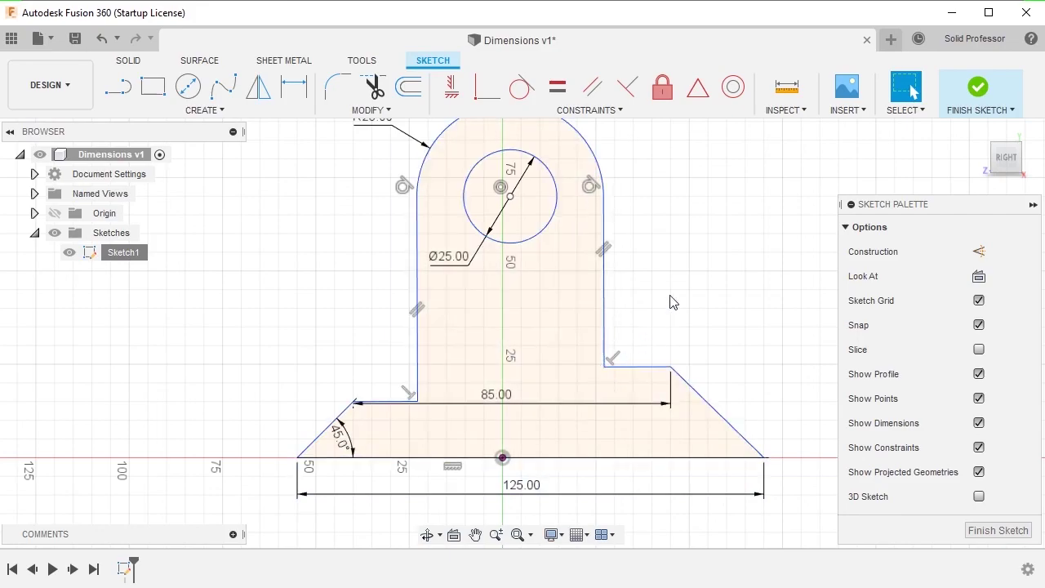